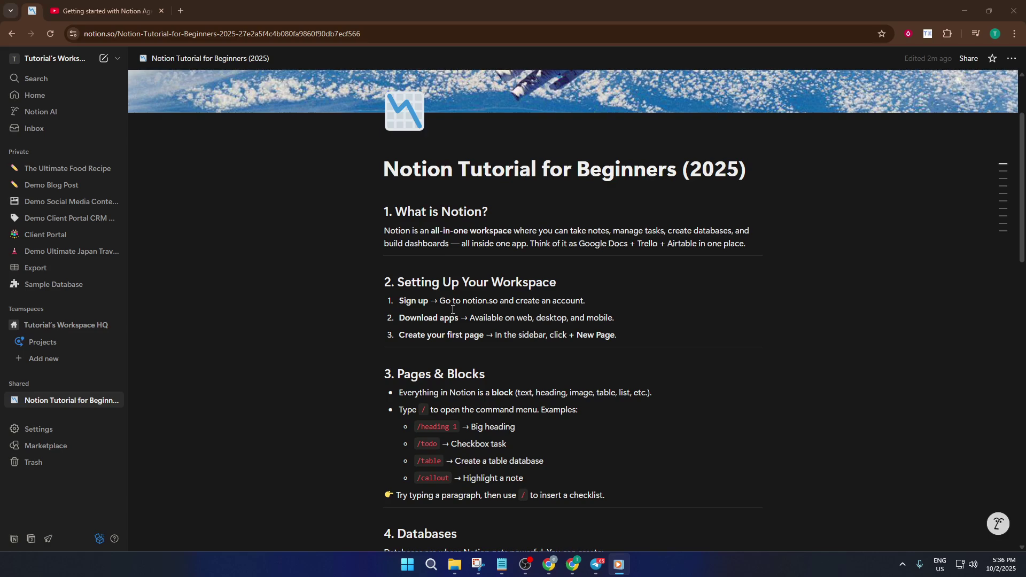
Create a new private page titled "Notion" and bring up the list of insertable blocks in its empty body.
click(117, 59)
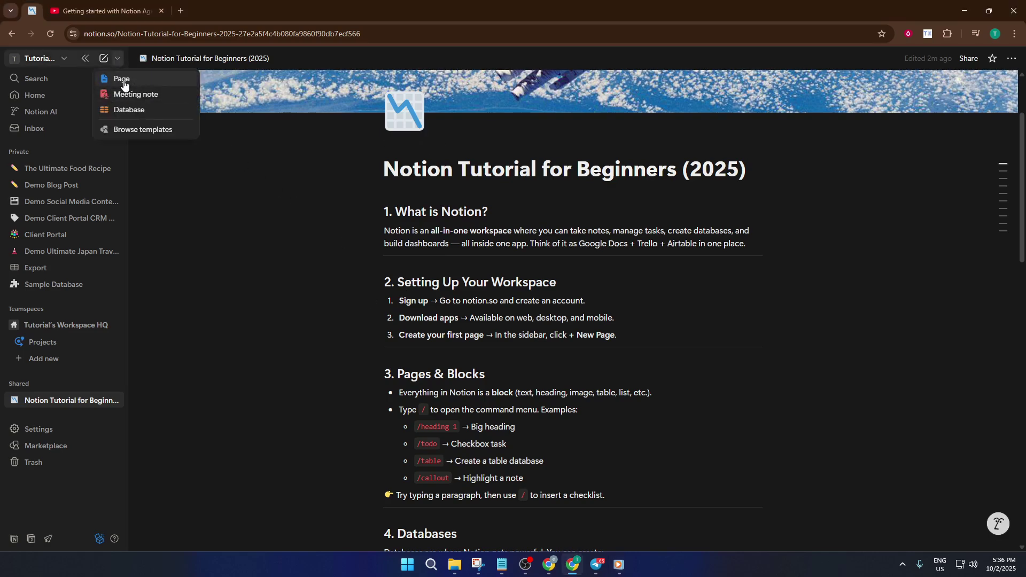
click(134, 78)
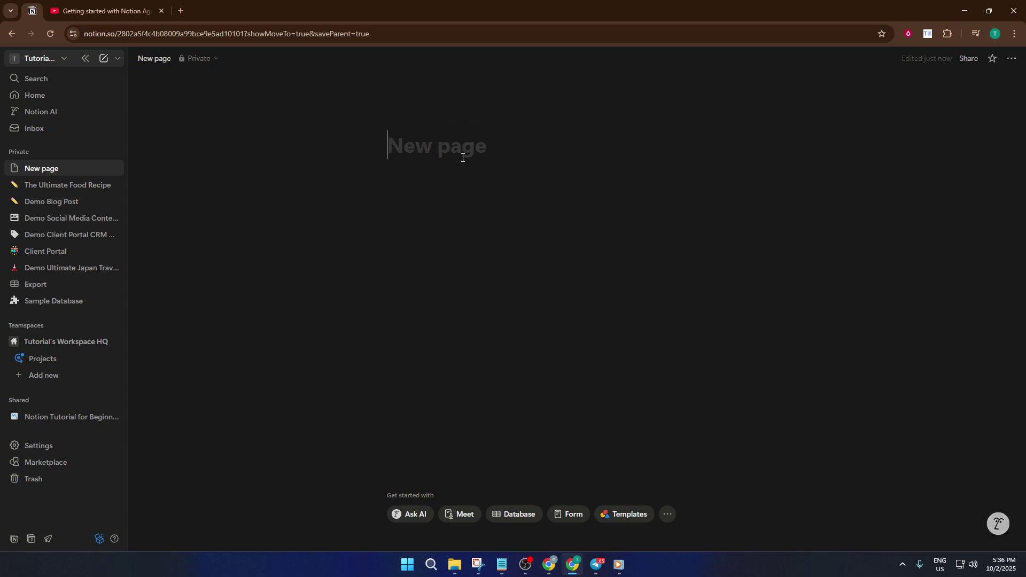
text(Notion)
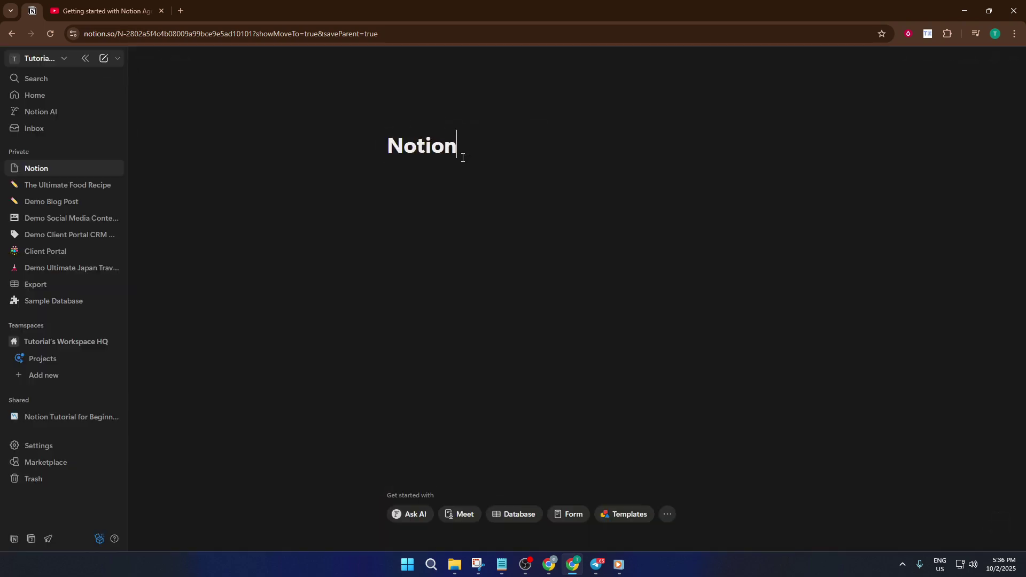
click(451, 197)
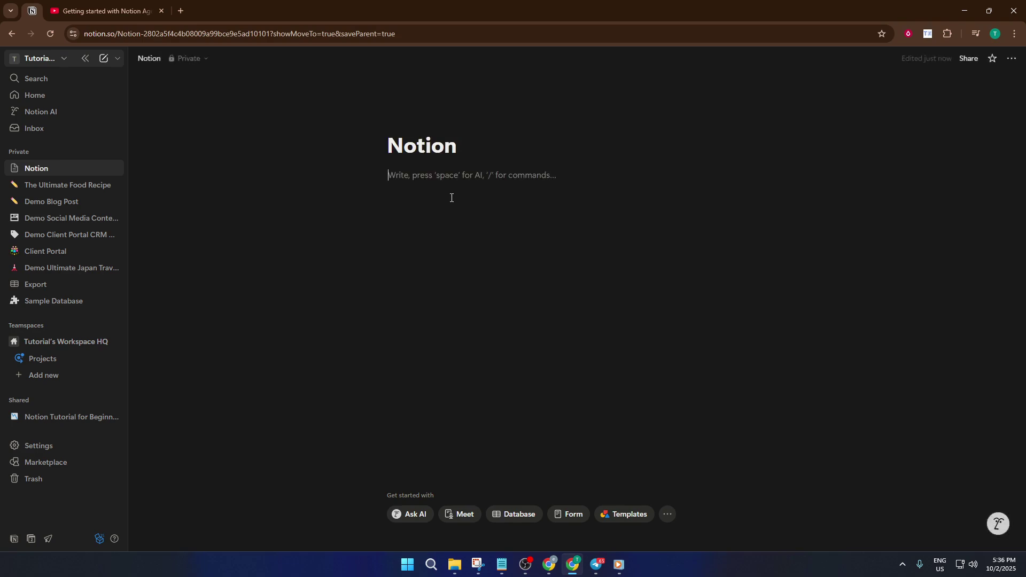
text(/)
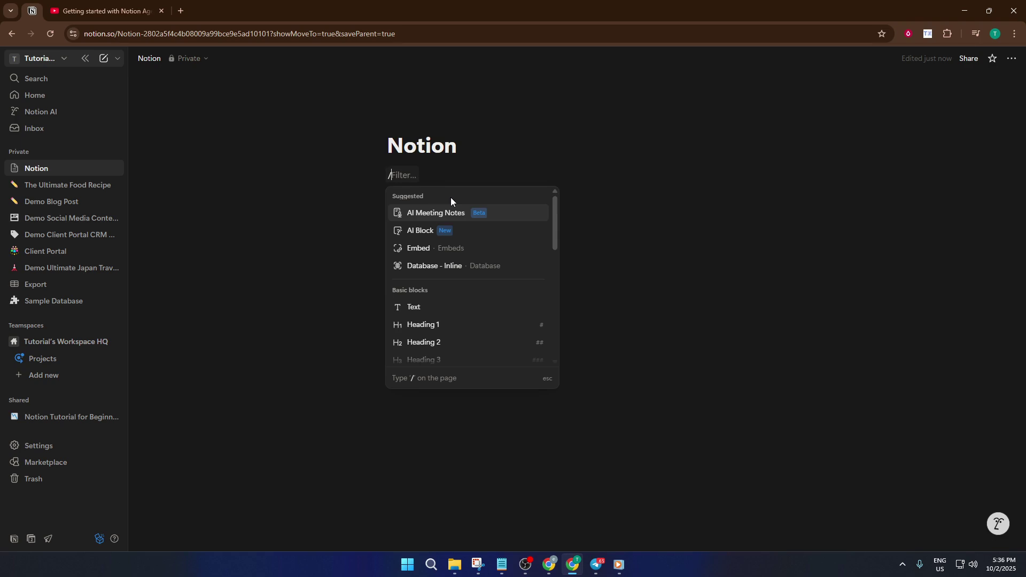
text(test)
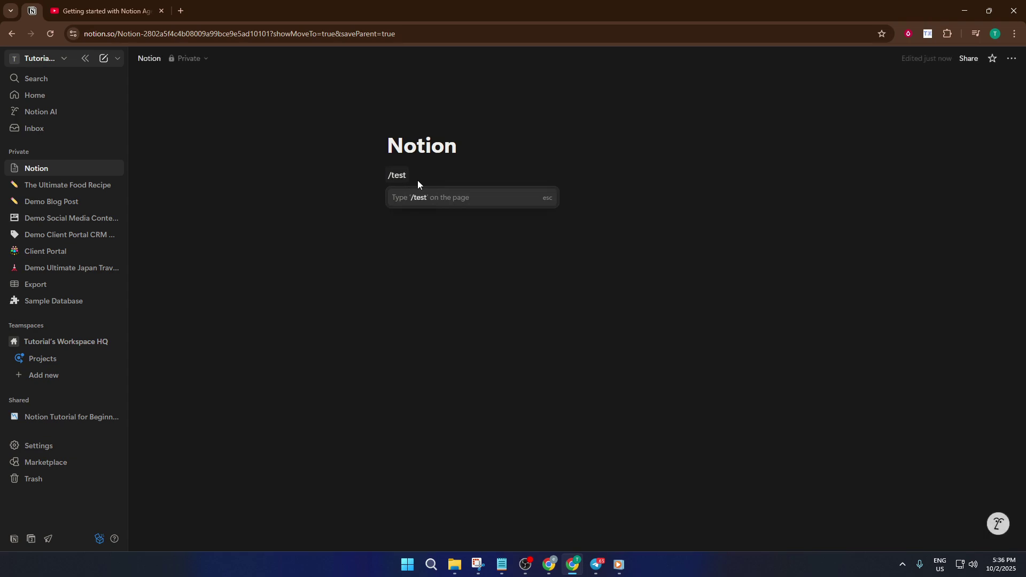
key(BackSpace)
key(BackSpace)
text(x)
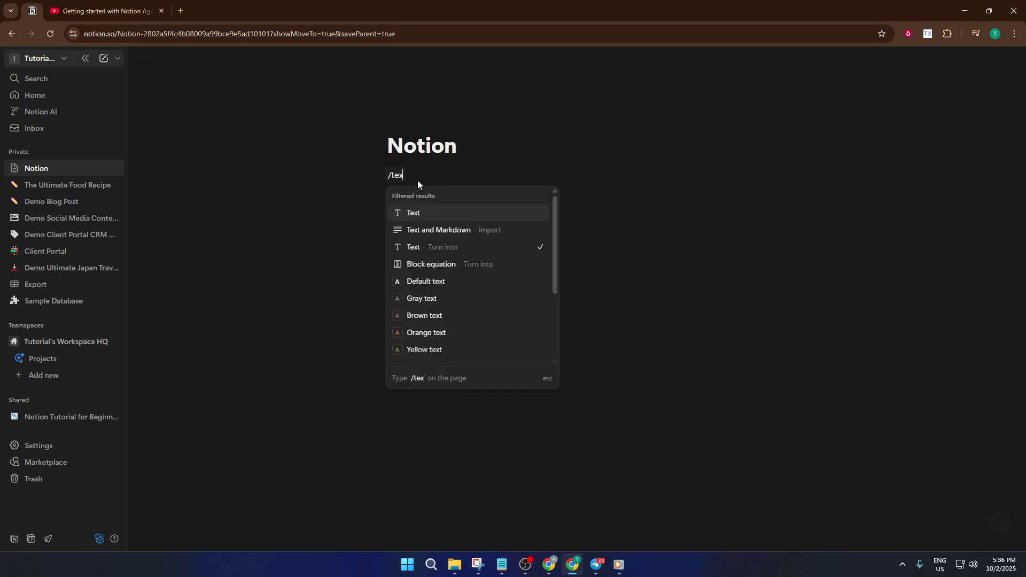
text(t)
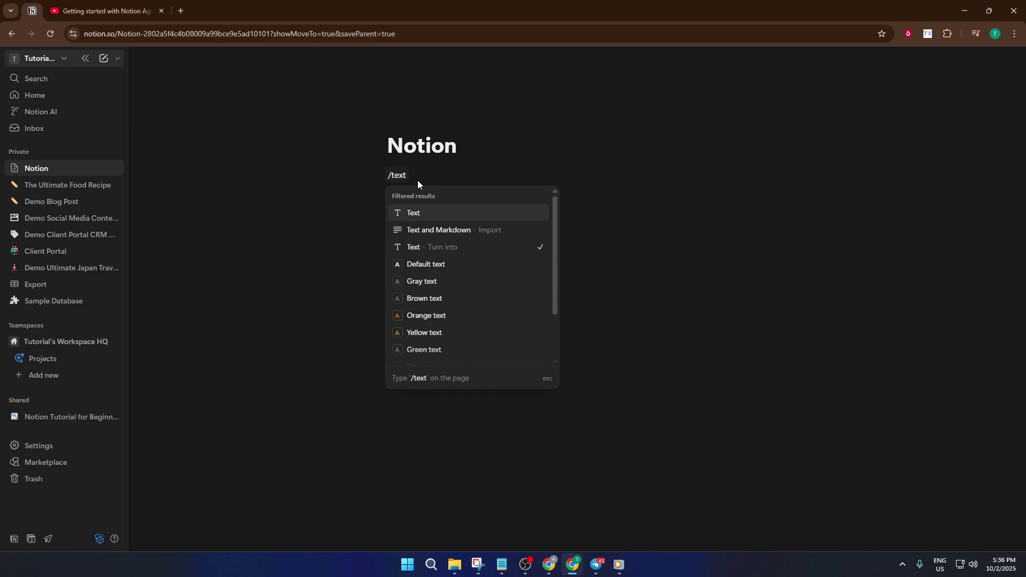
key(BackSpace)
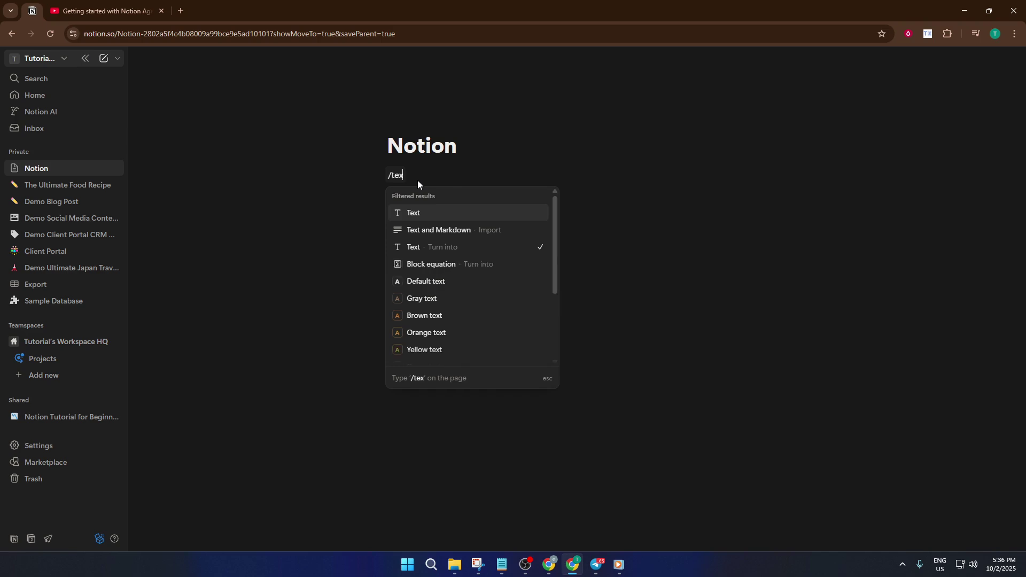
key(BackSpace)
key(BackSpace)
key(BackSpace)
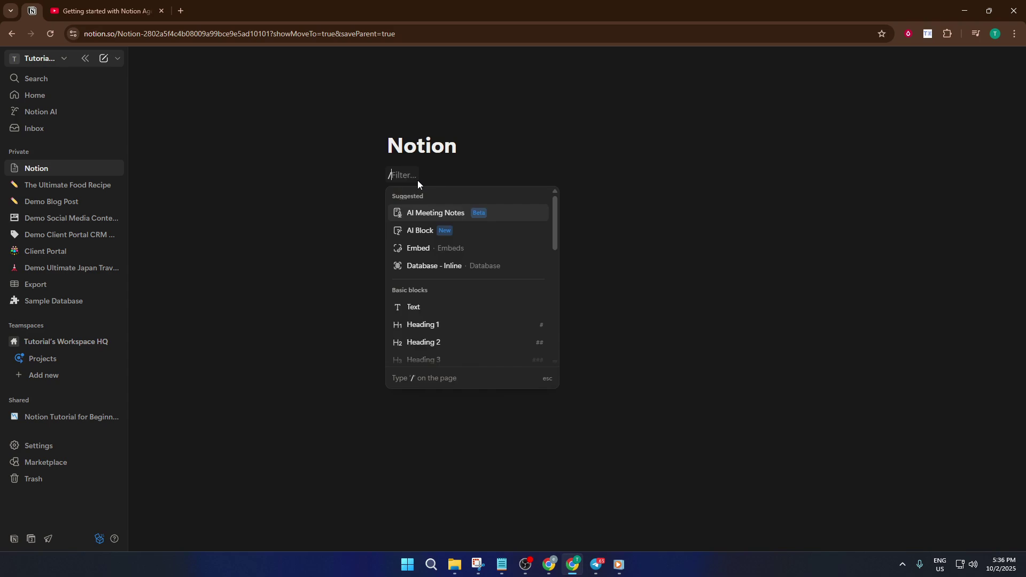
Insert a Heading 1 block reading "TEST" under the page title and start a new line below it.
text(head)
key(Return)
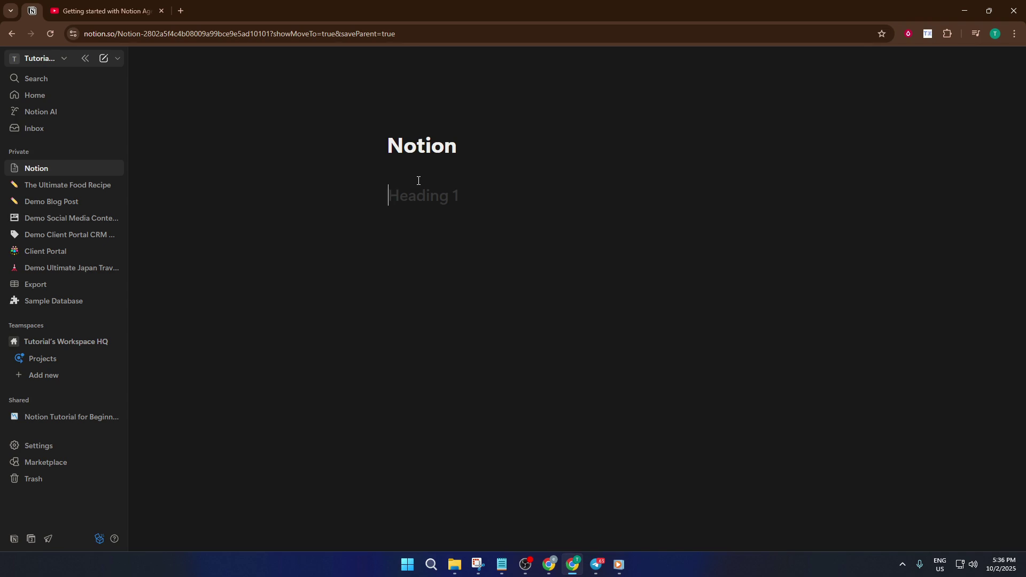
text(TEST)
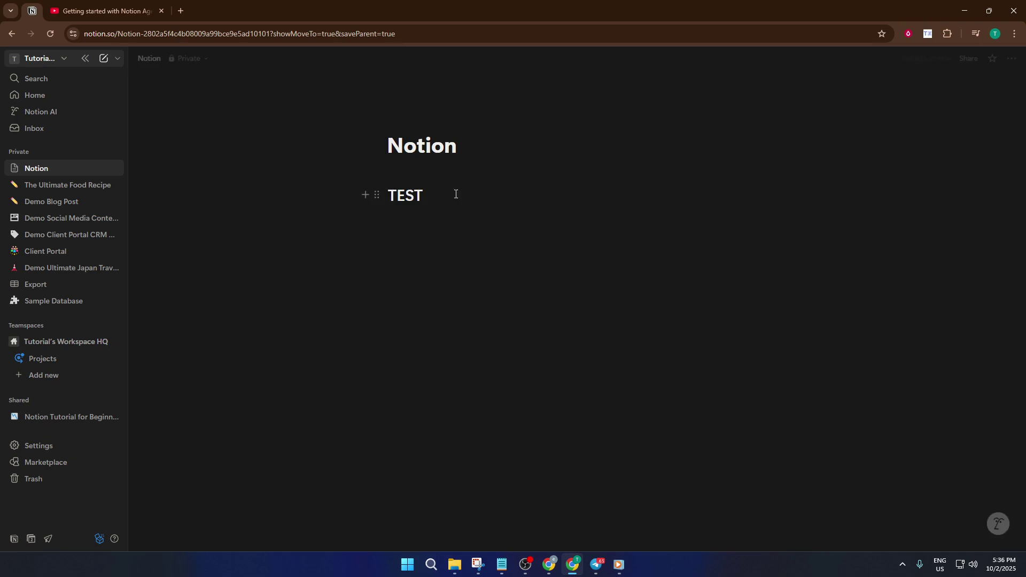
key(Return)
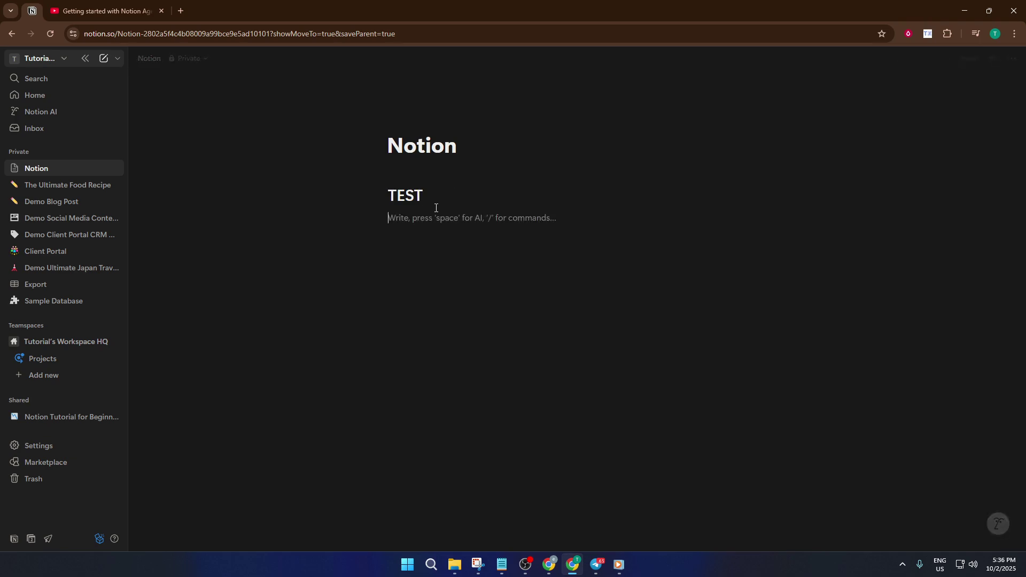
Add a toggle list item labelled "TEST" under the heading and start a new line below it.
text(/)
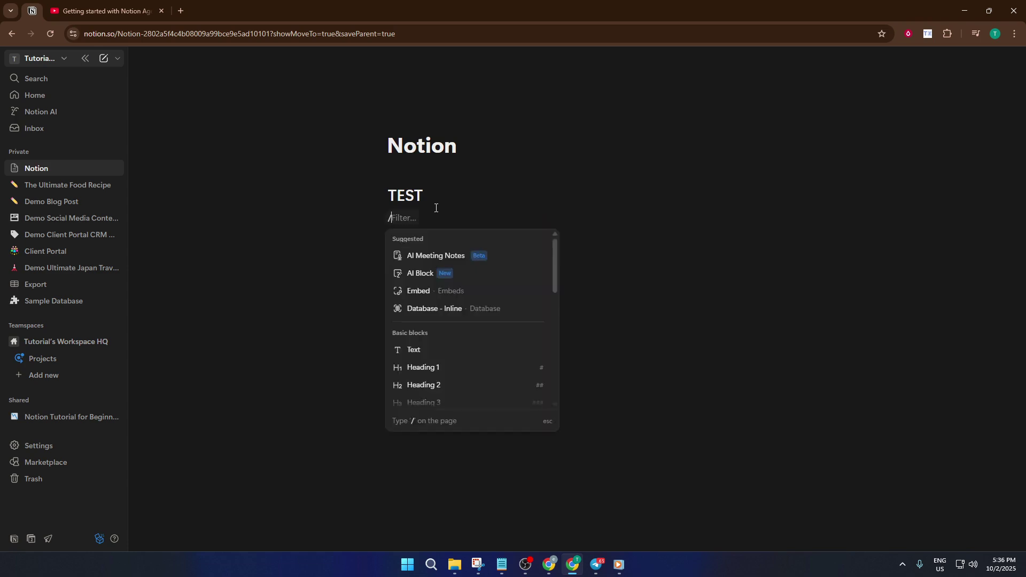
text(p)
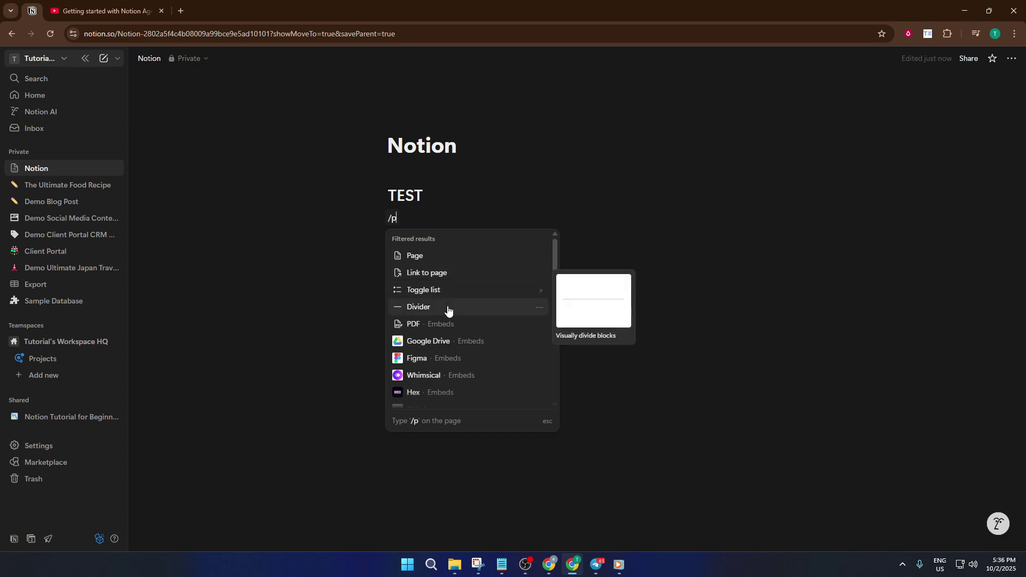
click(458, 291)
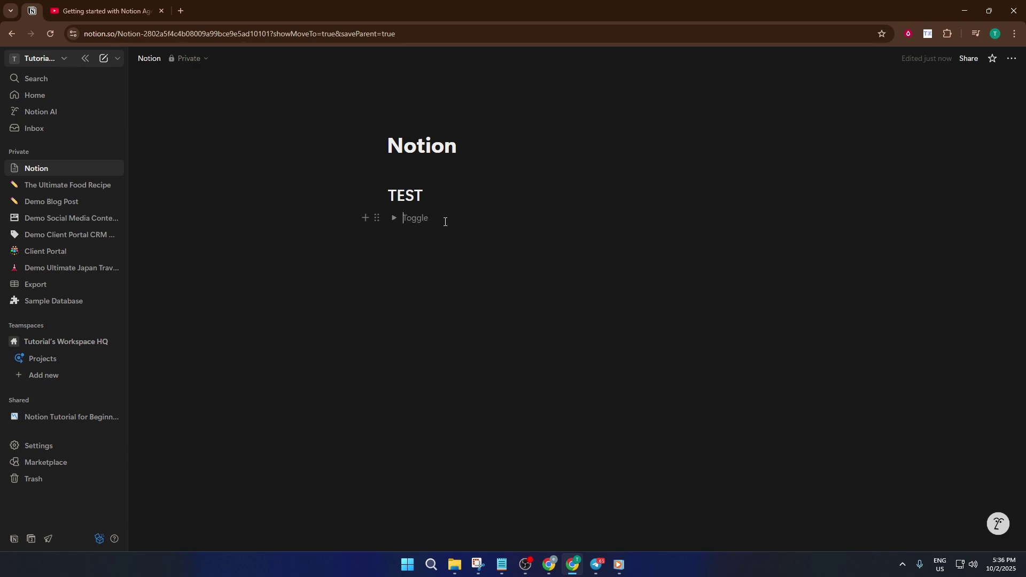
text(T)
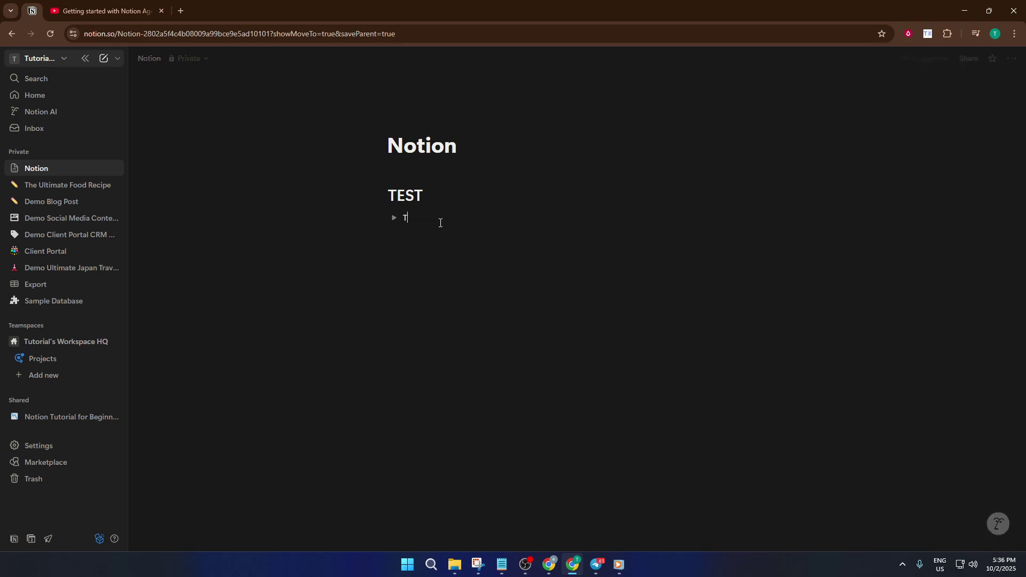
text(EST)
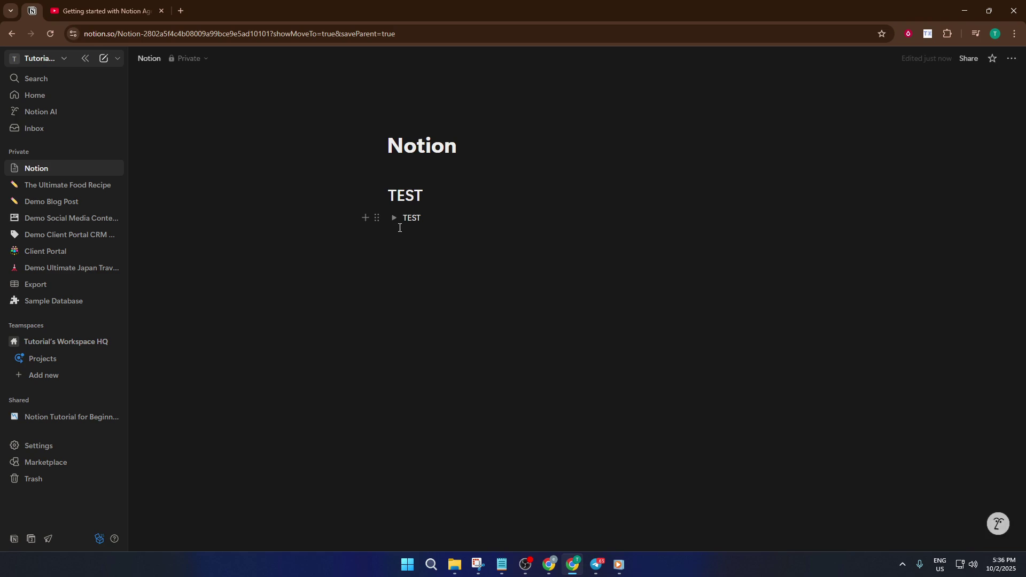
key(Return)
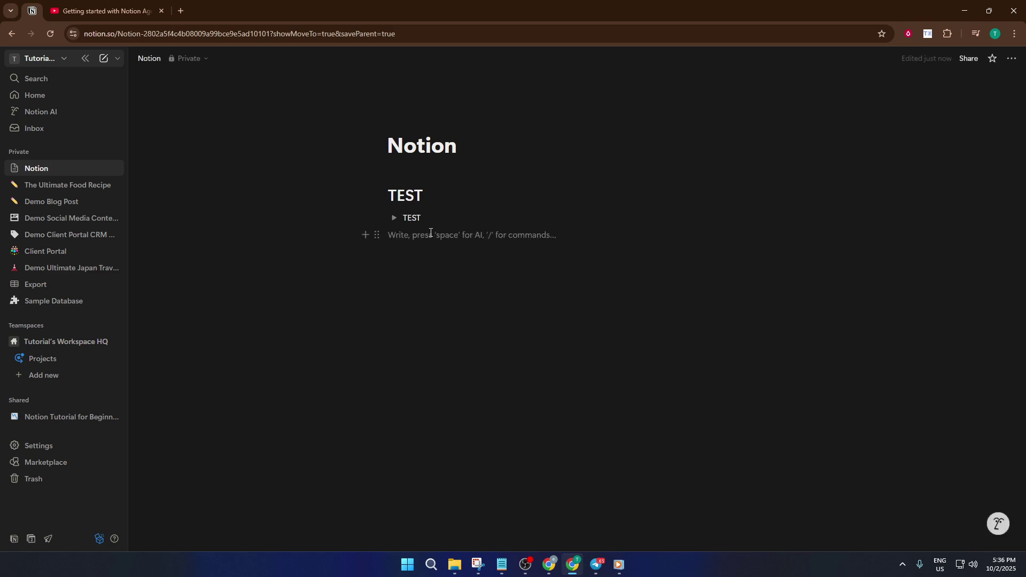
Insert a simple Table block below the toggle and start an empty line beneath the table.
text(/tabl)
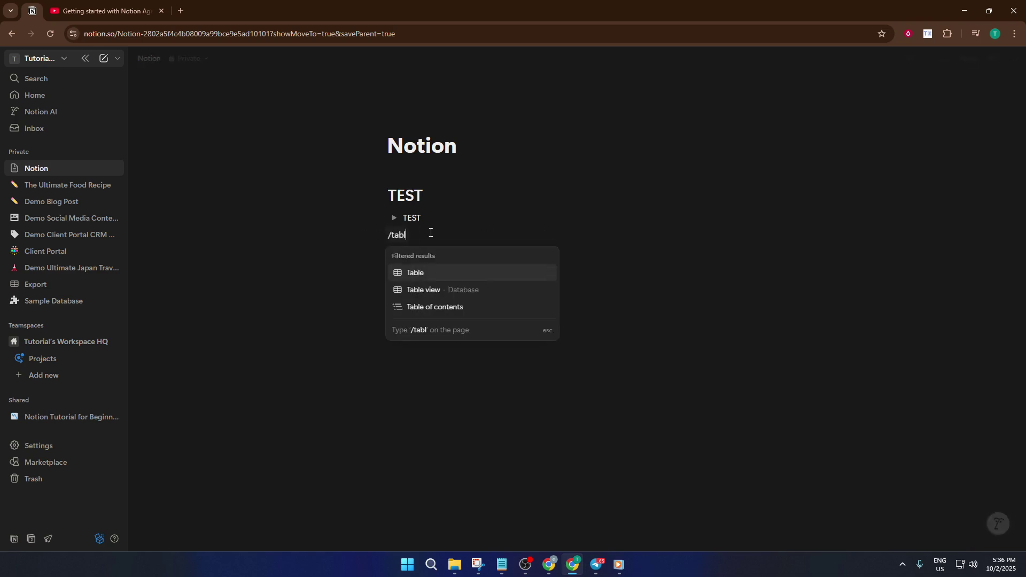
click(448, 274)
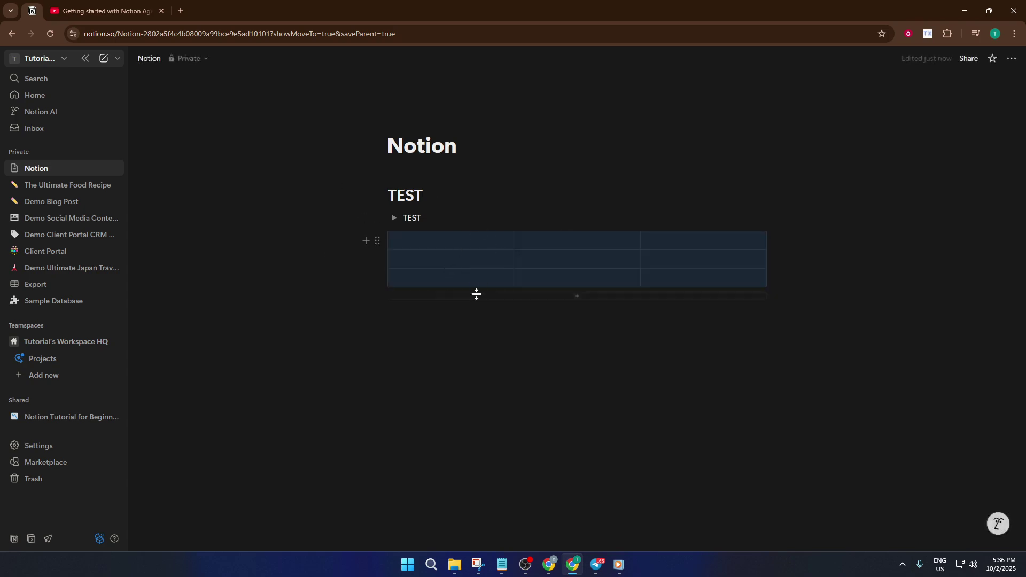
click(774, 337)
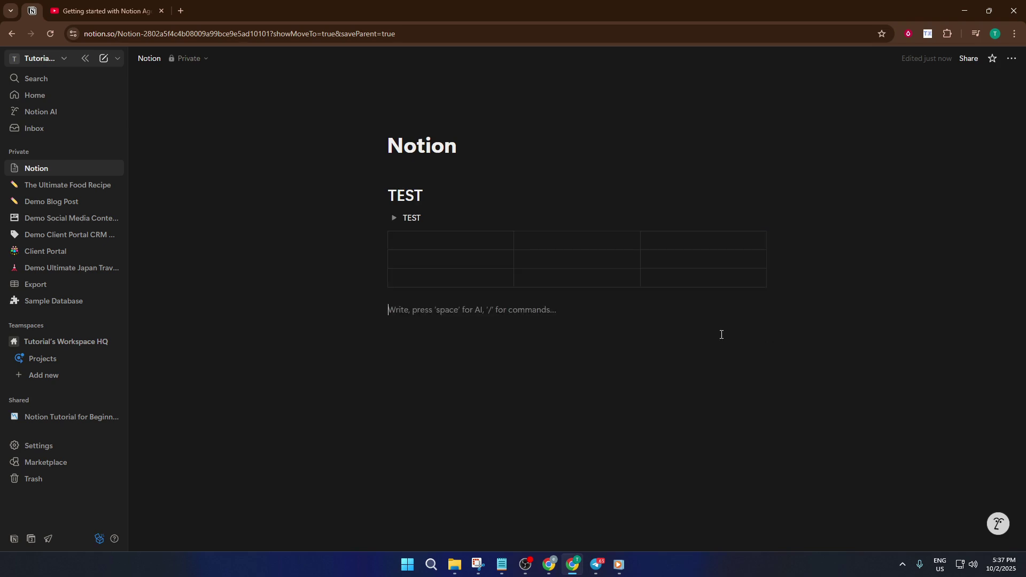
Insert an inline database titled "TEST" below the table and check which view types can be added to it.
text(/)
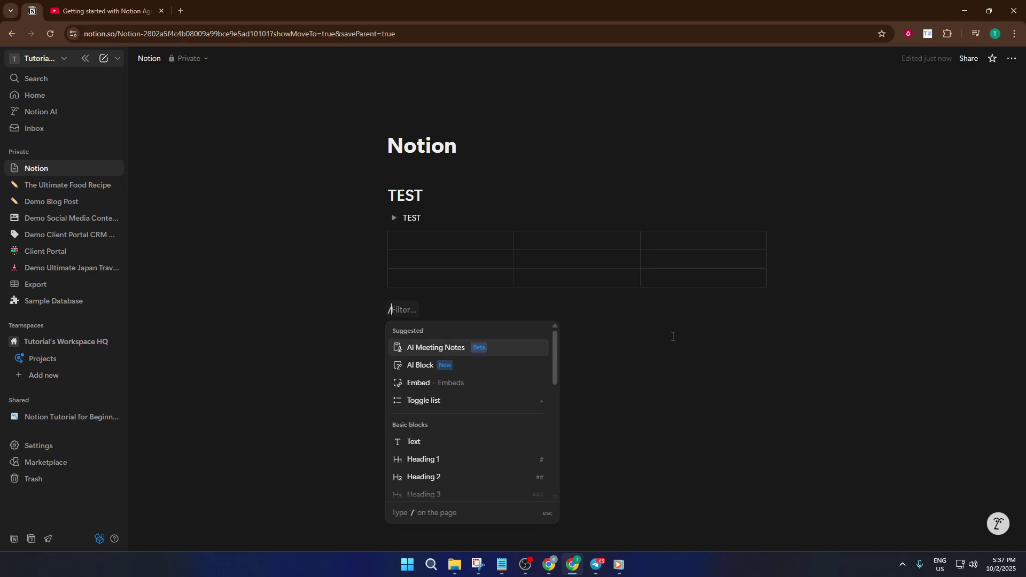
text(data)
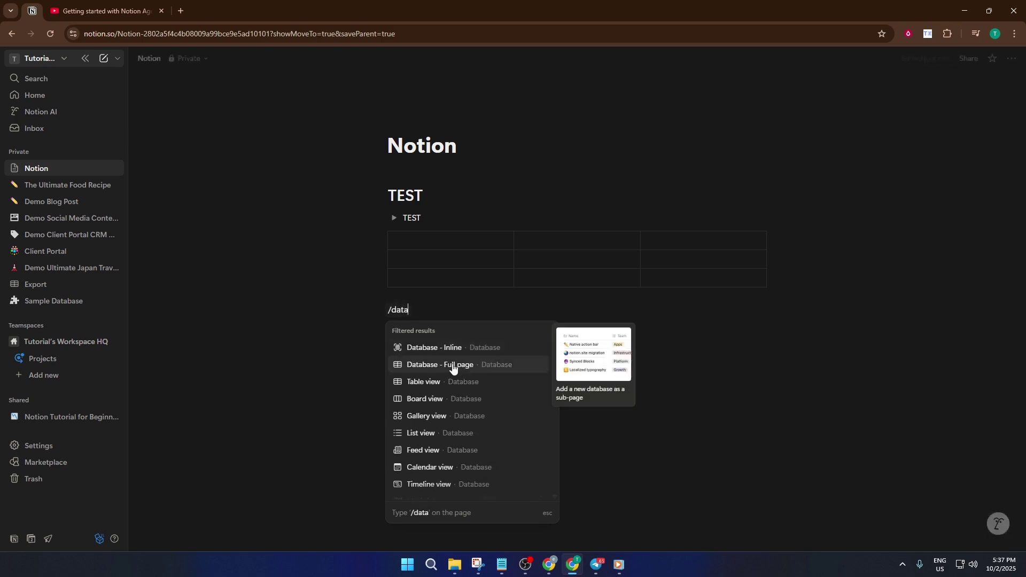
click(481, 347)
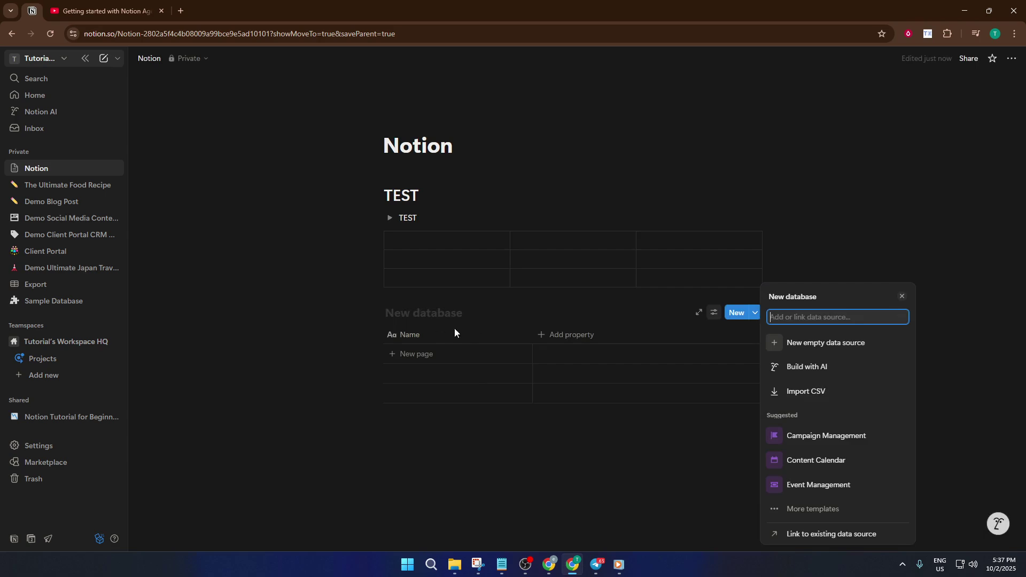
click(477, 313)
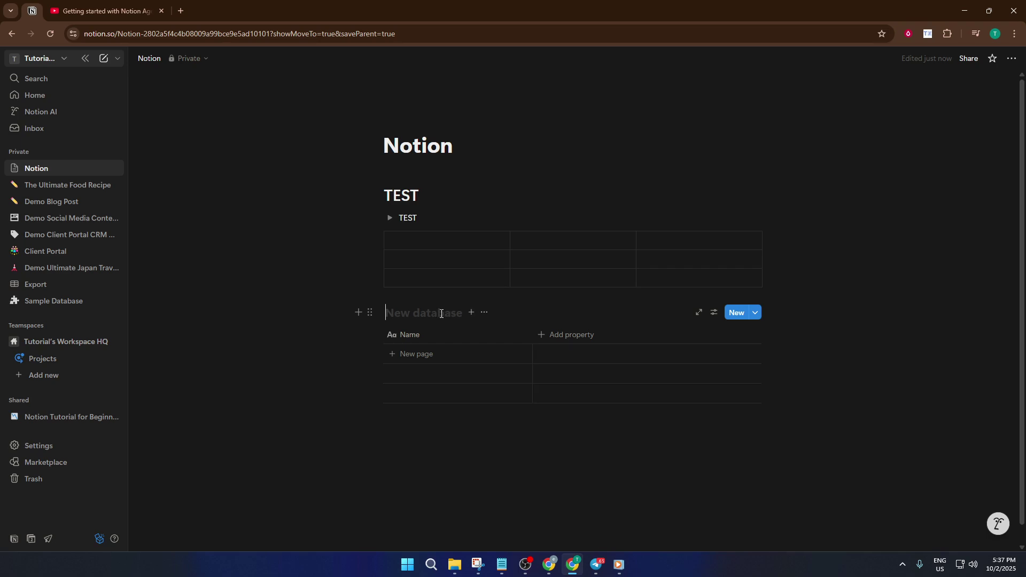
text(TEST)
click(421, 313)
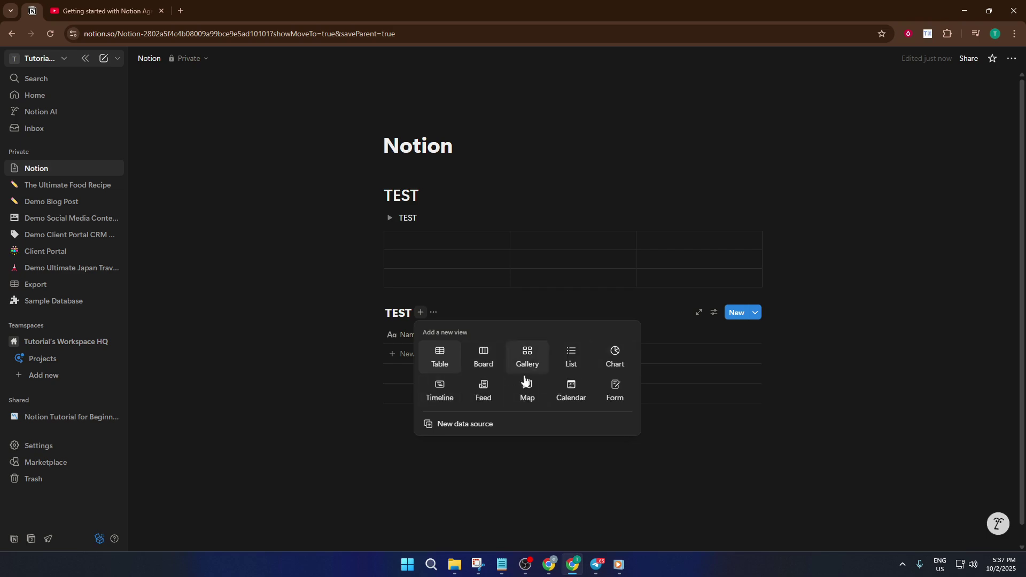
click(697, 424)
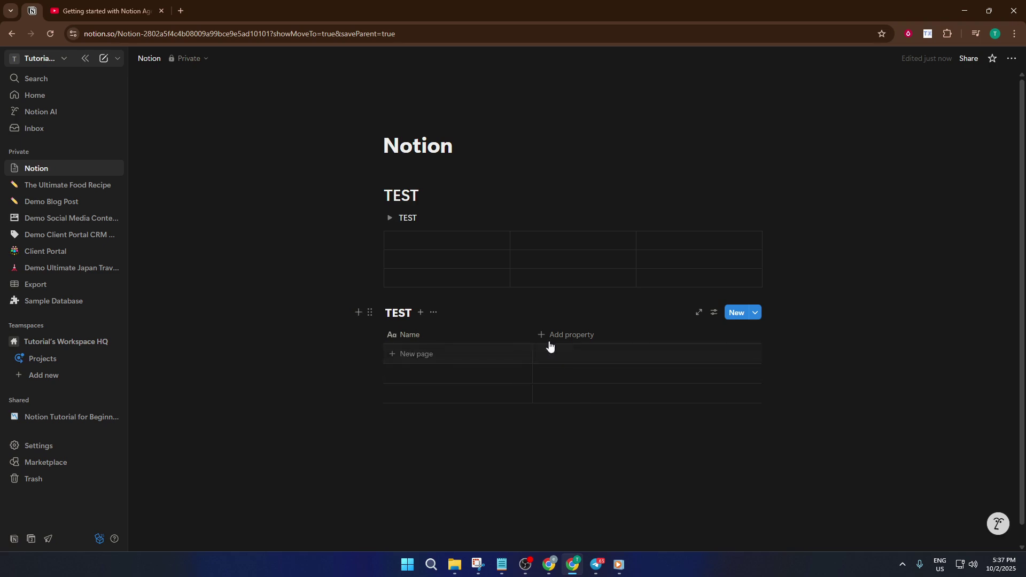
Open the shared "Notion Tutorial for Beginners (2025)" page and read its sections from databases through search and organization.
click(86, 420)
scroll(562, 369, down, 6)
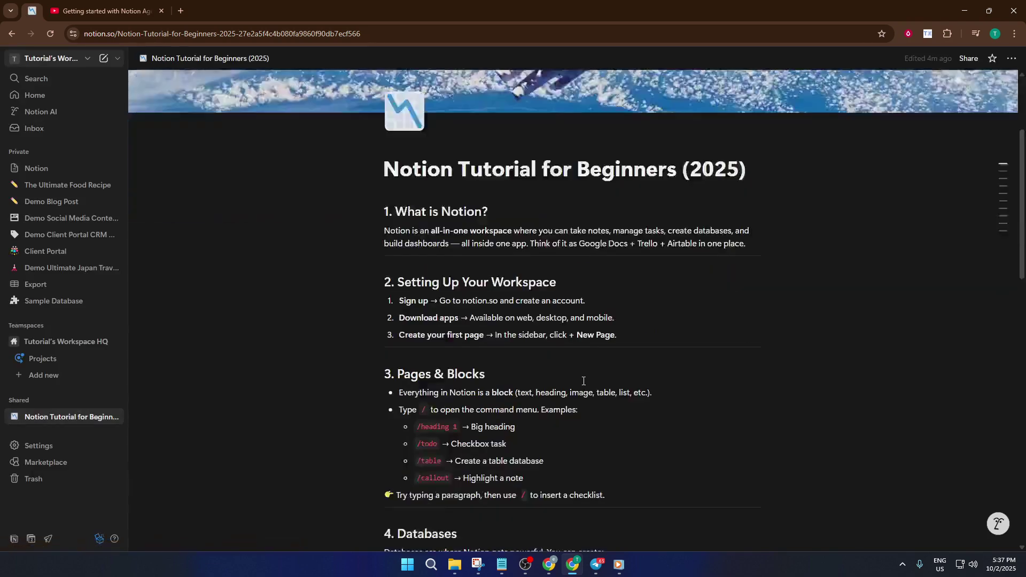
scroll(586, 374, down, 5)
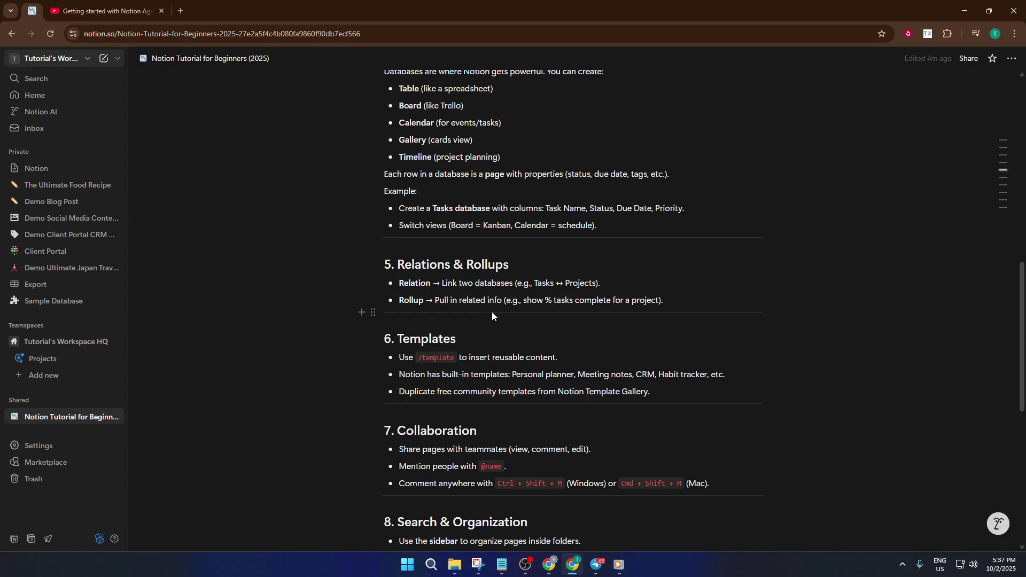
scroll(756, 332, down, 1)
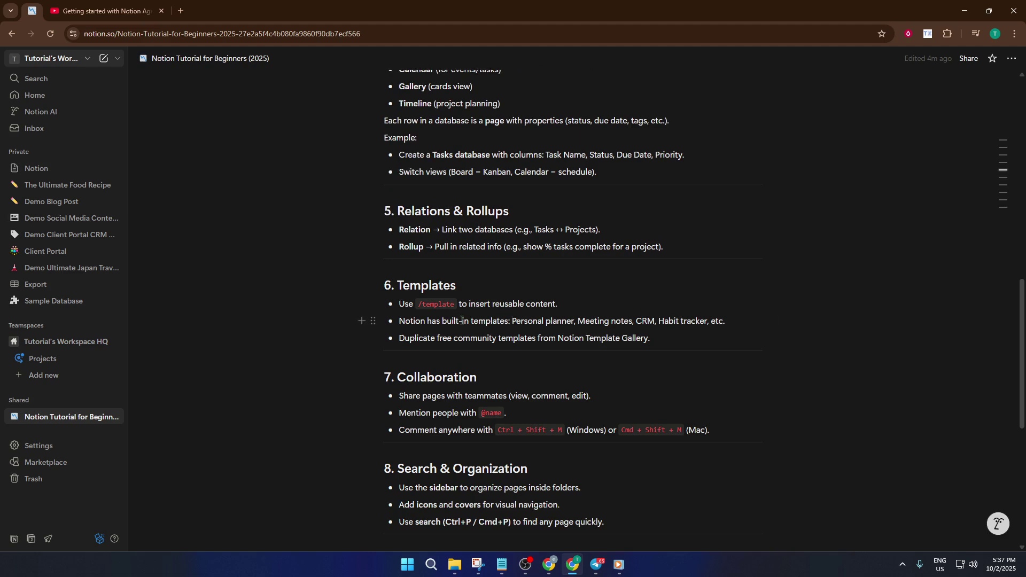
scroll(668, 323, down, 1)
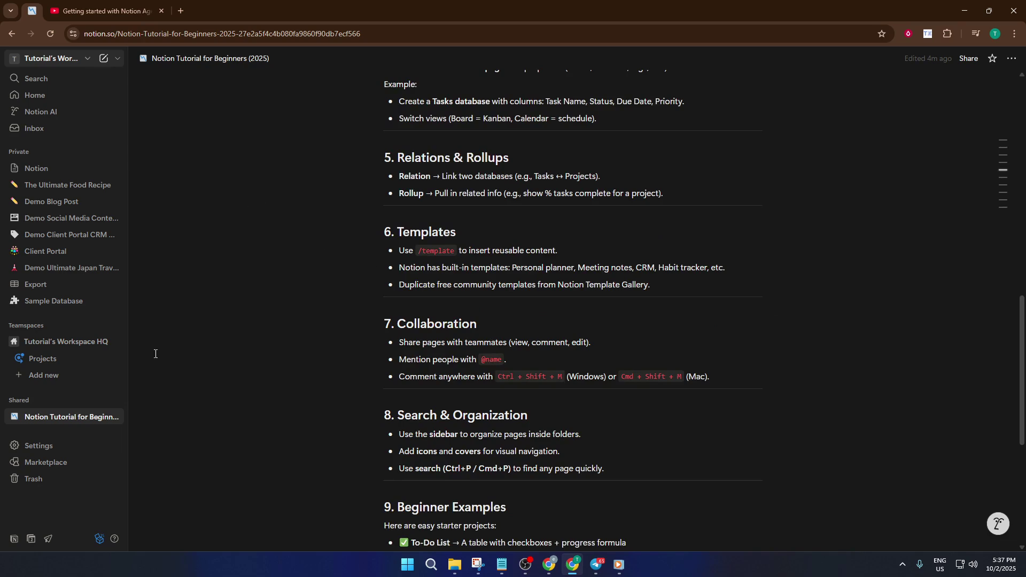
Open the Marketplace and browse its featured templates.
click(52, 469)
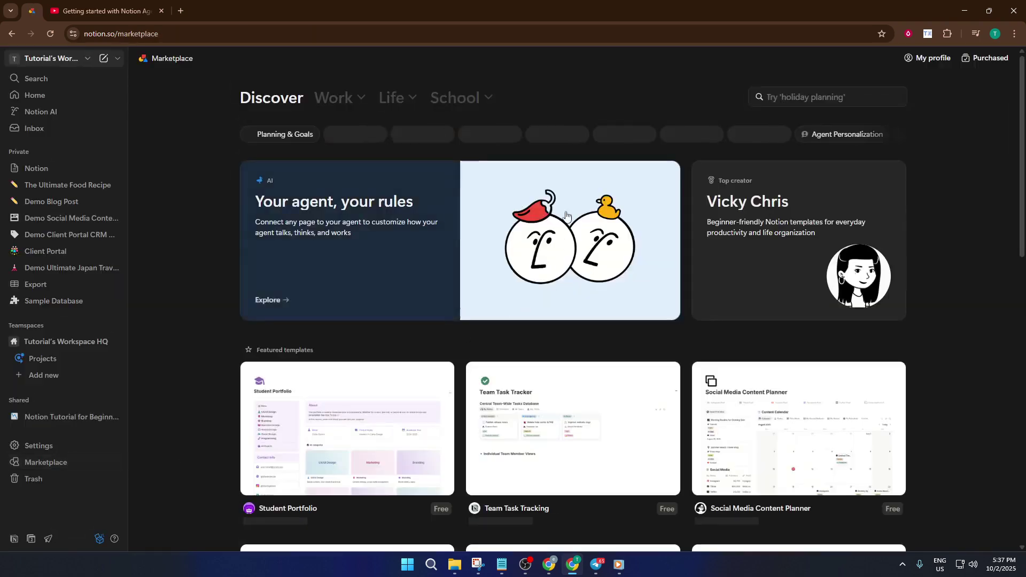
click(794, 96)
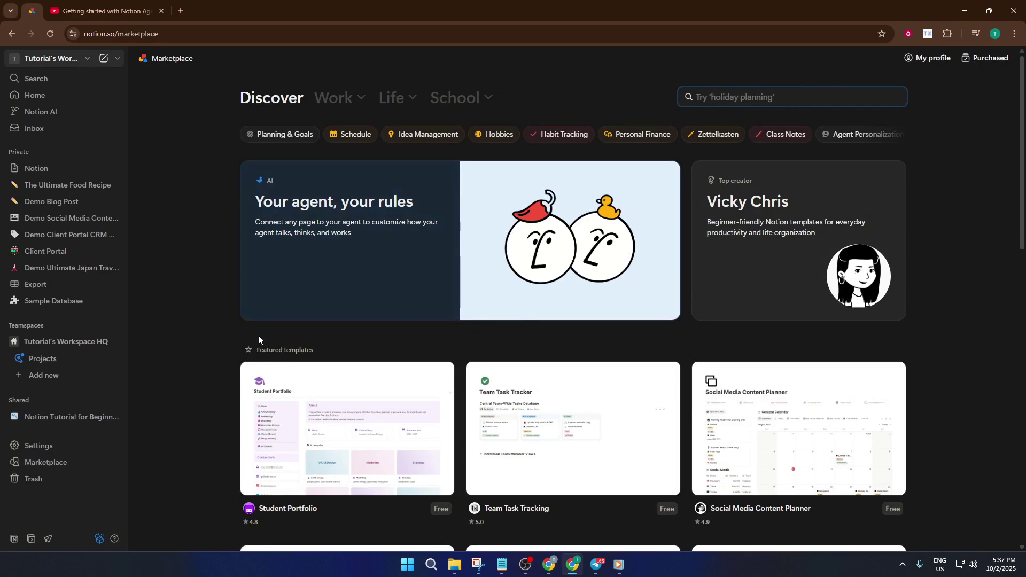
scroll(577, 323, down, 5)
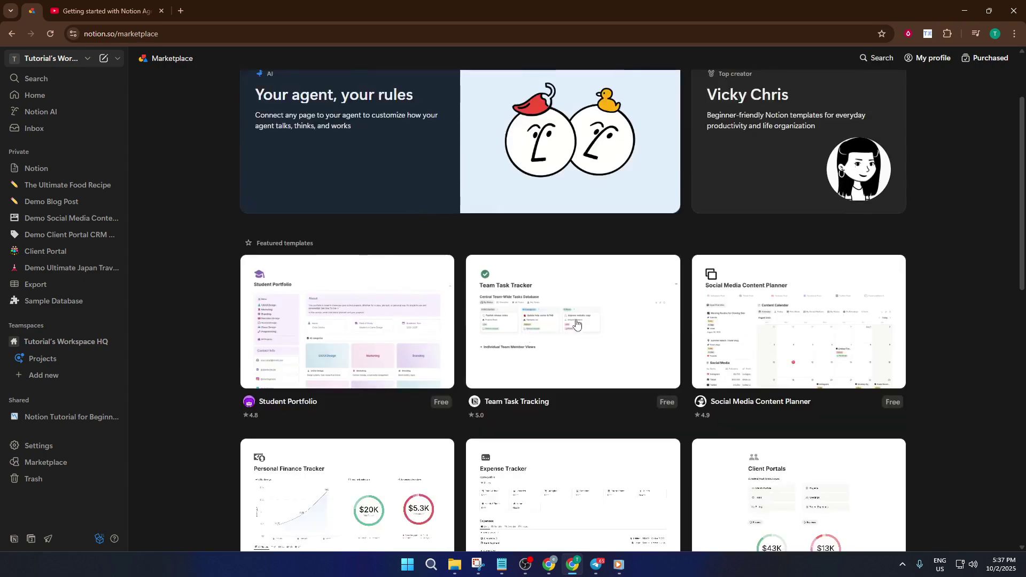
Look through the remaining featured templates and the all-templates listing in the Marketplace, ending back at the Discover categories.
scroll(576, 323, down, 1)
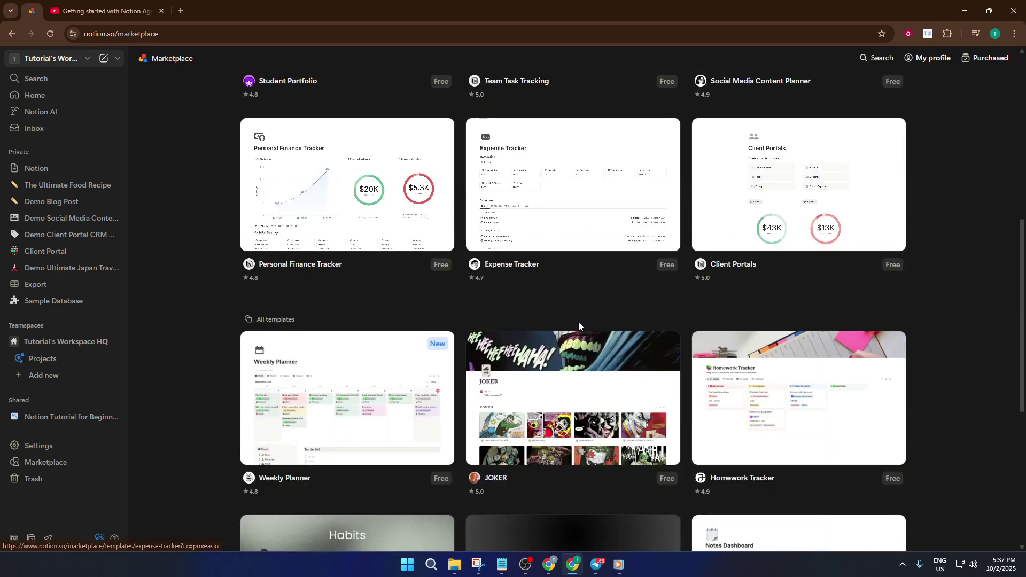
scroll(578, 322, down, 3)
scroll(574, 320, down, 2)
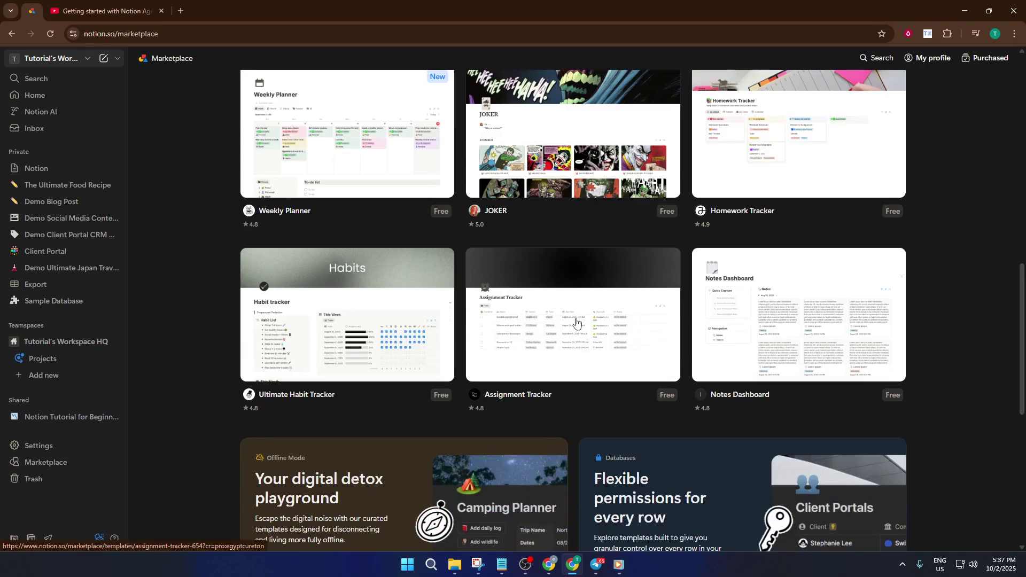
scroll(572, 324, up, 5)
scroll(567, 328, up, 5)
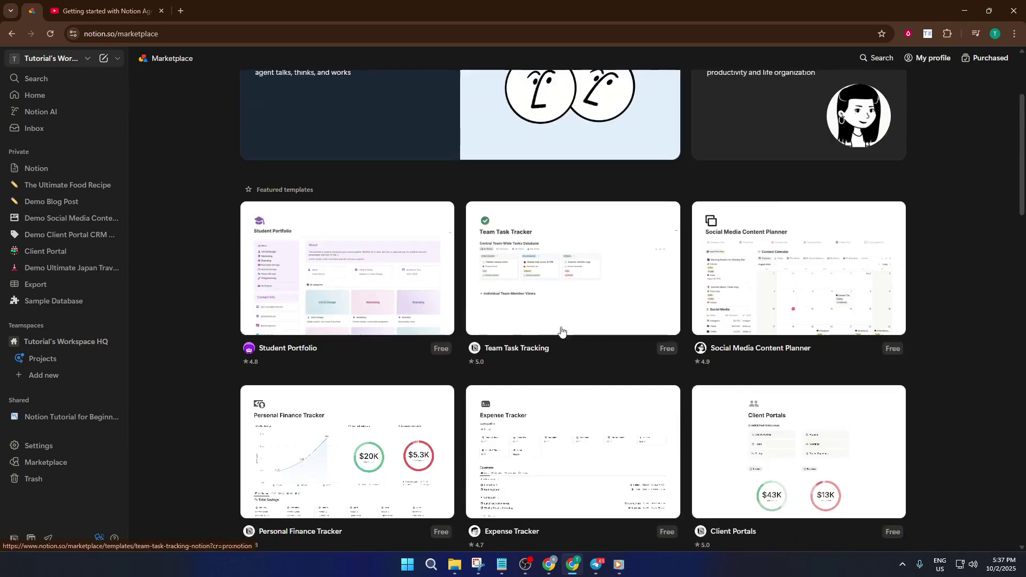
scroll(527, 332, up, 3)
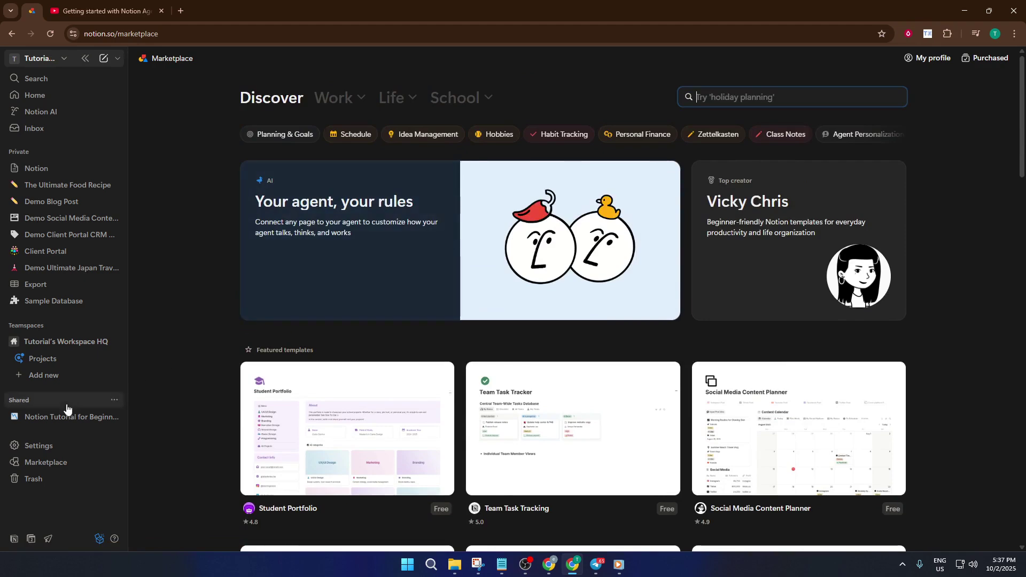
Reopen the shared "Notion Tutorial for Beginners (2025)" page and read on through the Templates, Collaboration and Search & Organization sections.
click(83, 417)
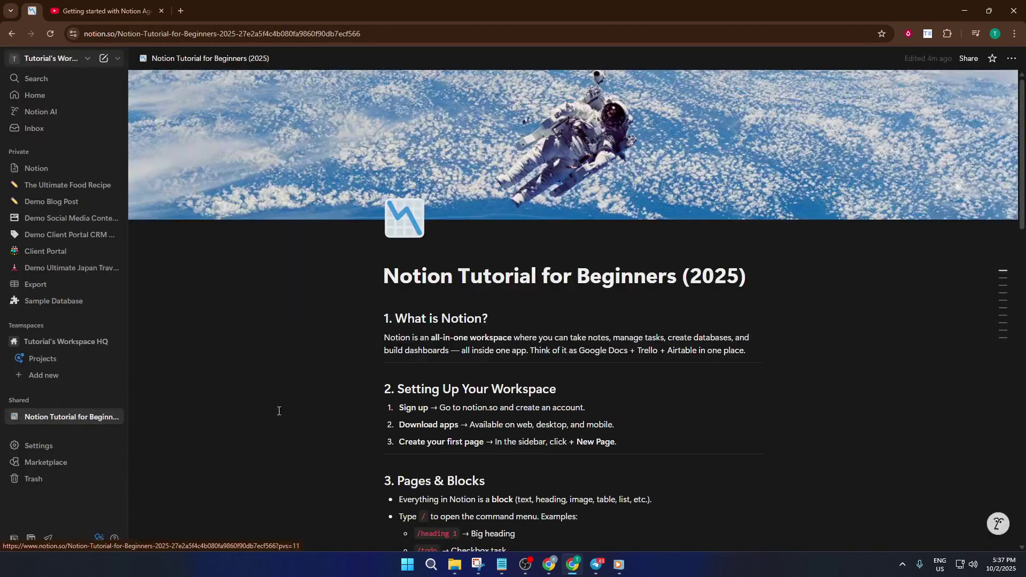
scroll(680, 353, down, 6)
scroll(685, 335, down, 2)
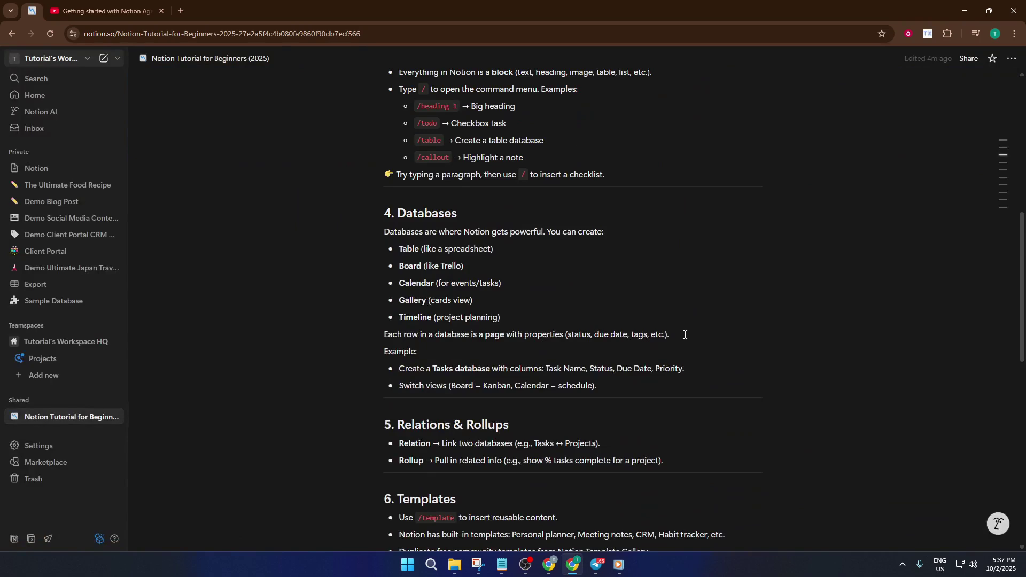
scroll(685, 335, down, 3)
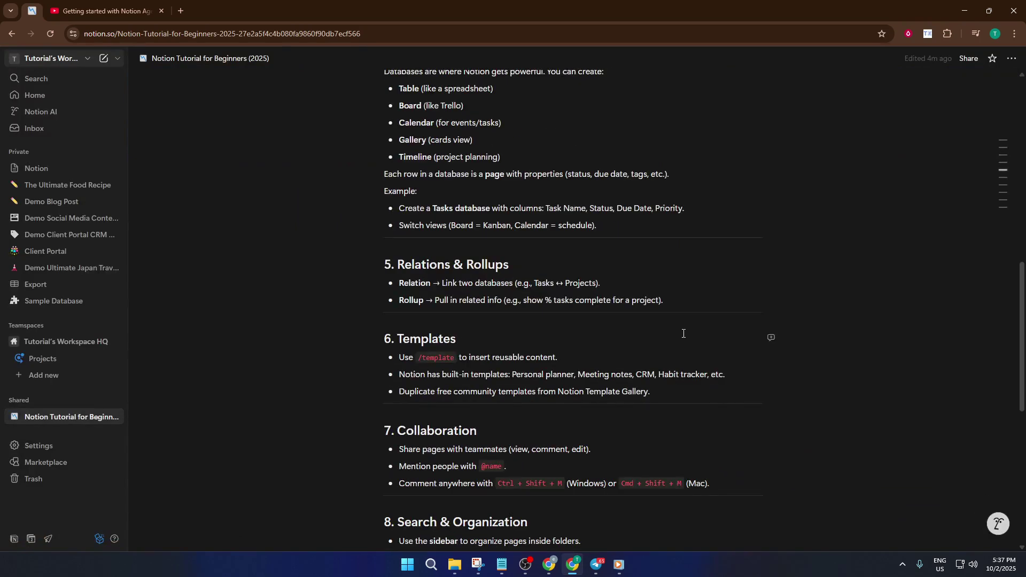
scroll(681, 334, down, 2)
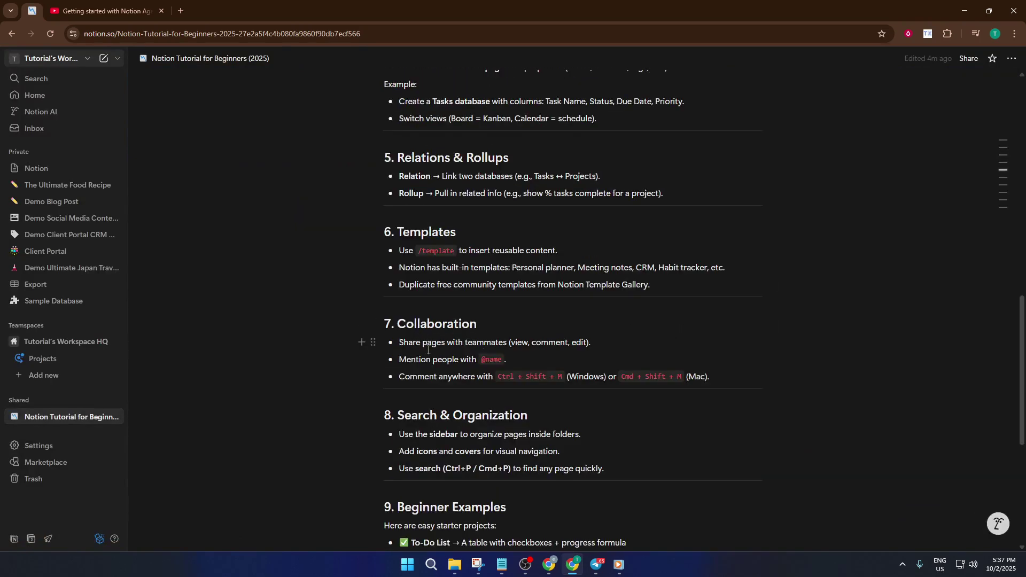
scroll(438, 356, down, 2)
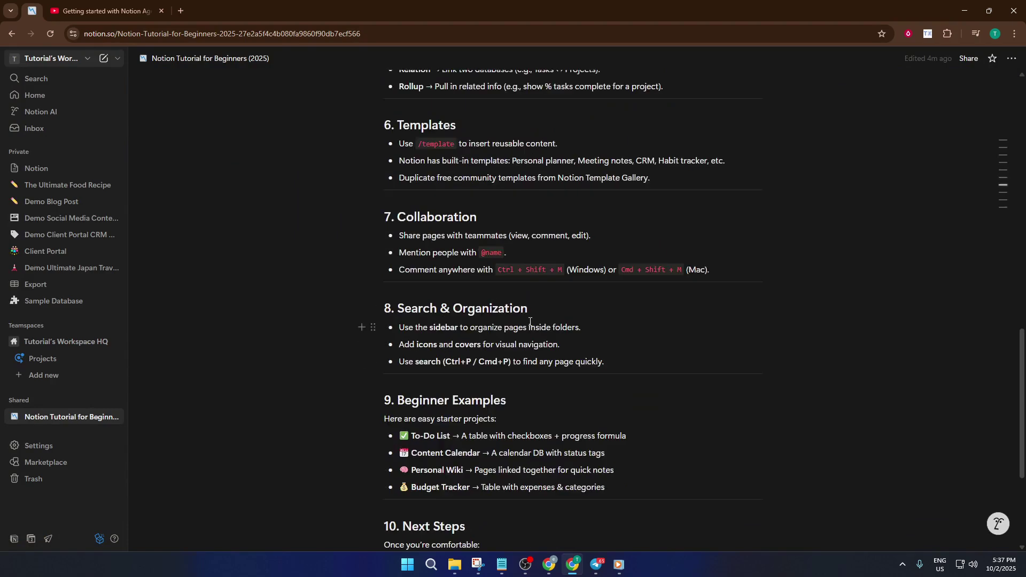
scroll(601, 327, down, 1)
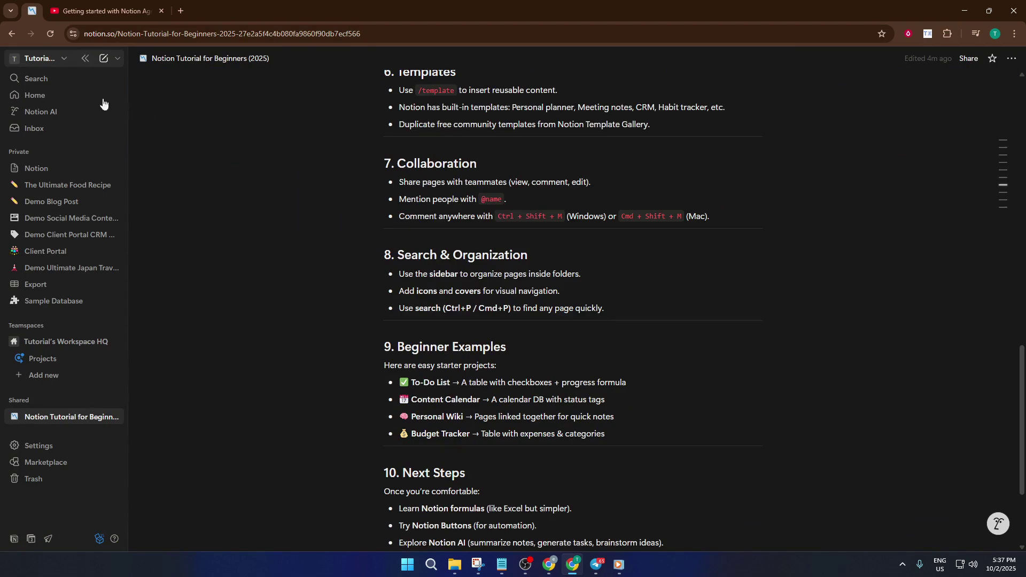
View the workspace search with its recent pages, close it, and read the tutorial page's Beginner Examples and Next Steps sections.
click(33, 78)
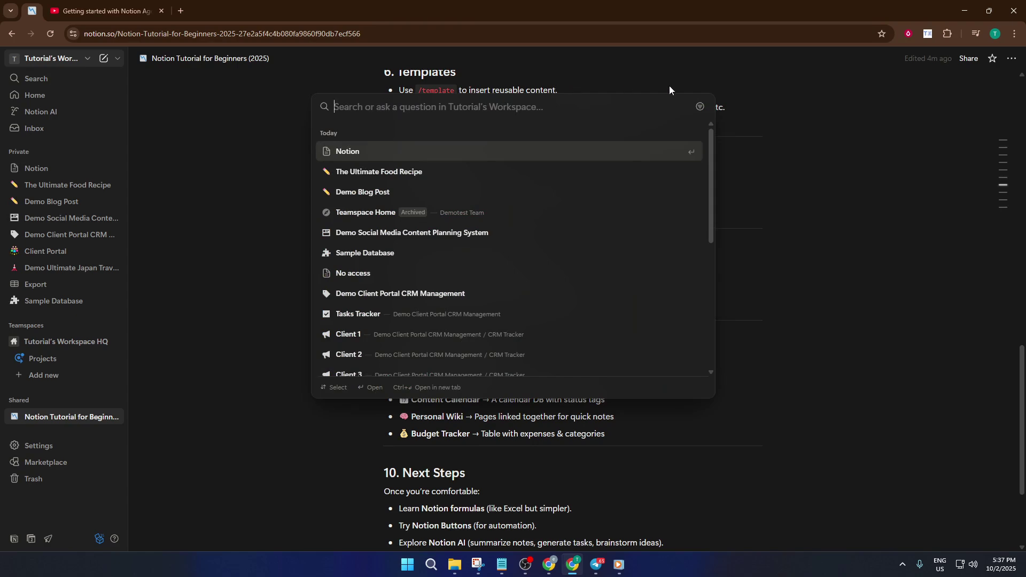
click(783, 91)
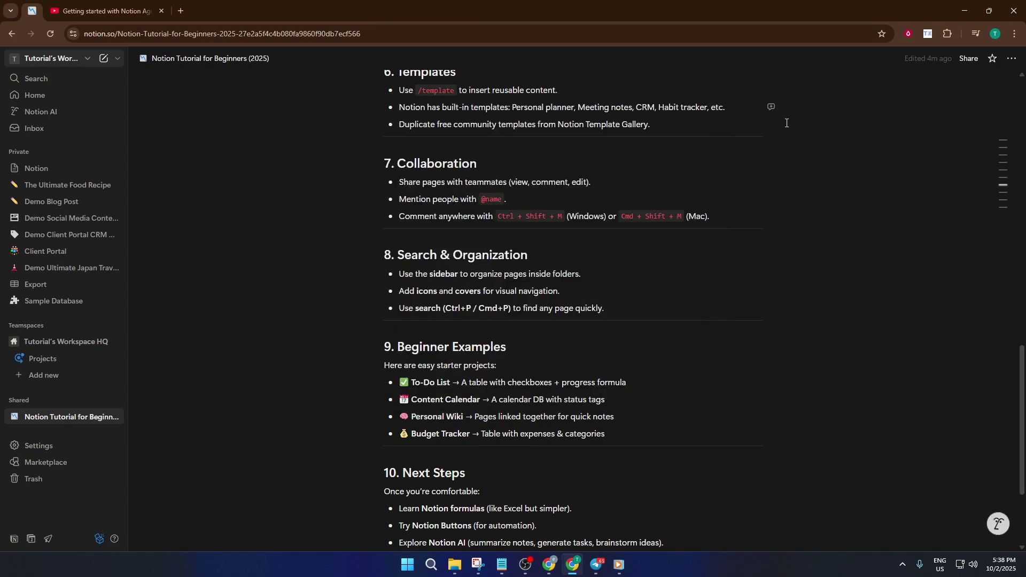
scroll(786, 127, down, 1)
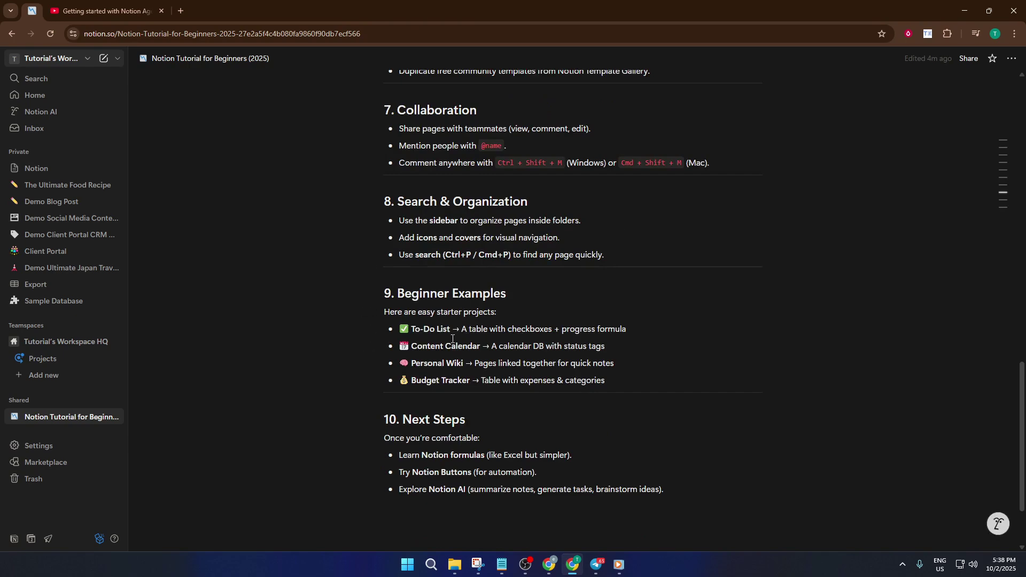
scroll(435, 336, down, 1)
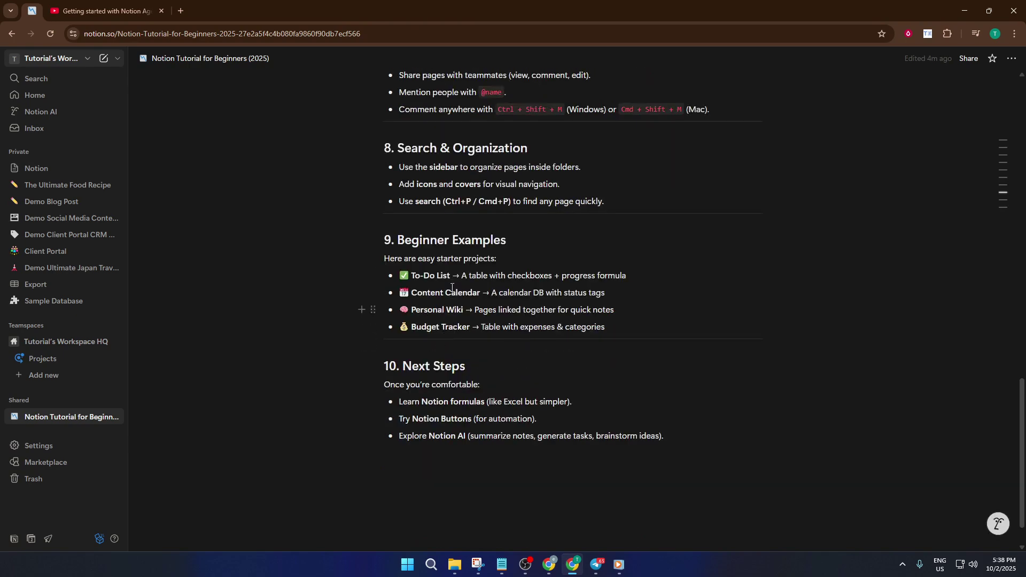